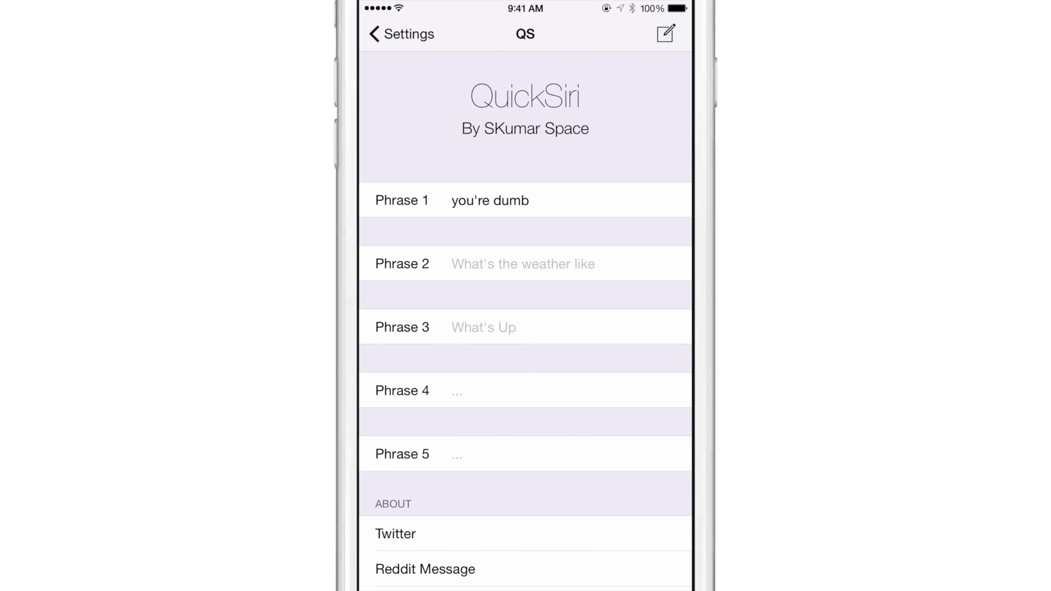
click(547, 22)
click(531, 15)
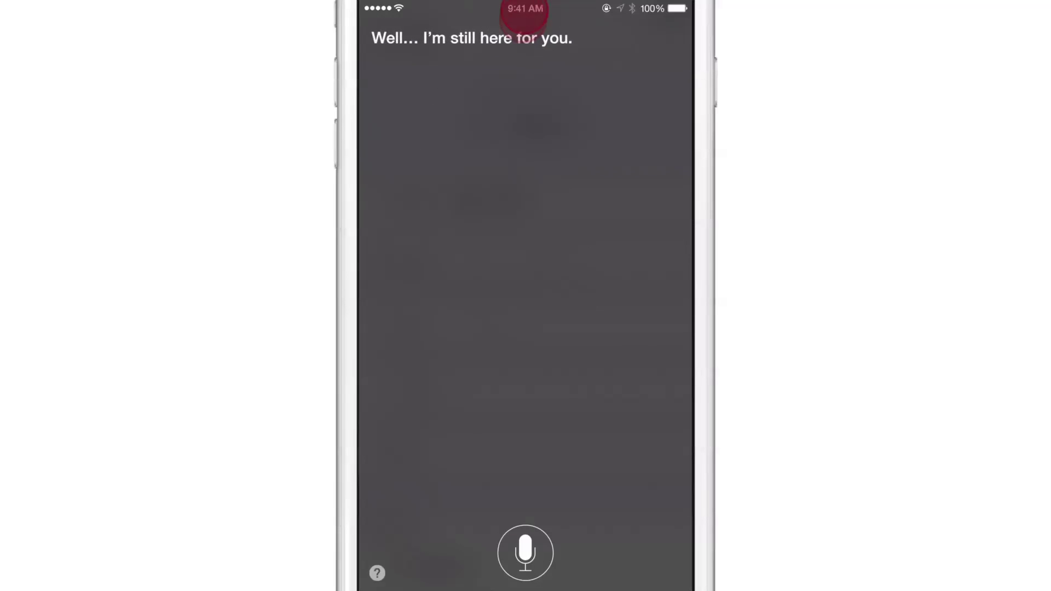
click(525, 11)
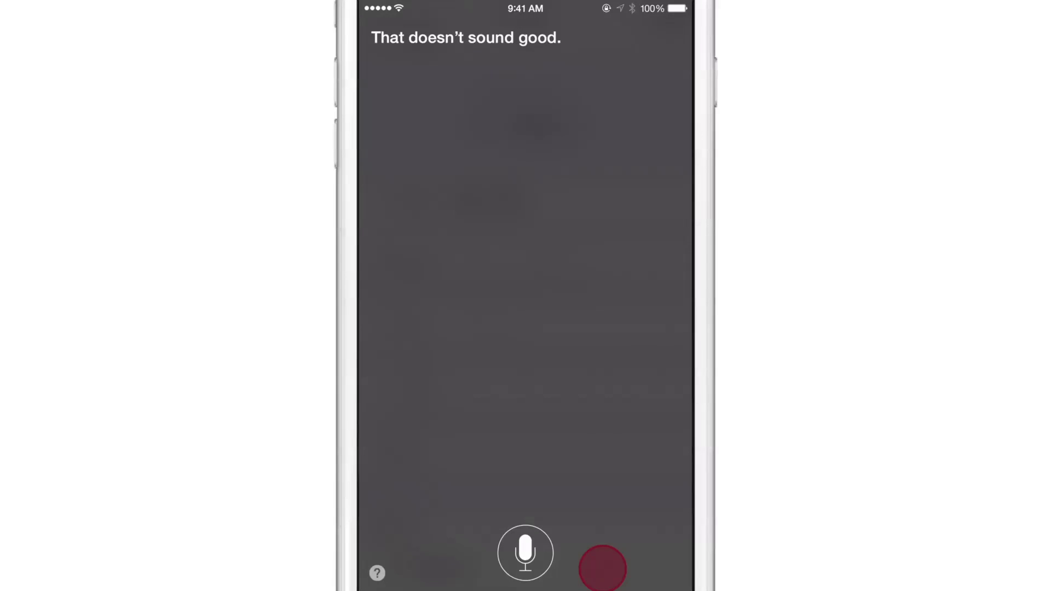
drag(602, 575, 603, 460)
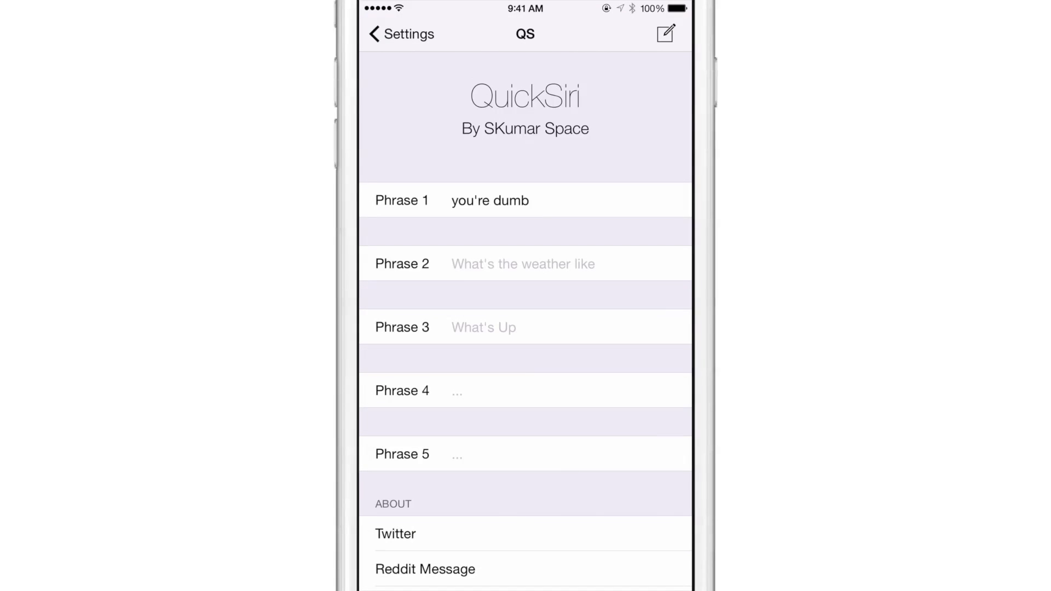
- Edit QuickSiri Phrase 2 to read 'set my alarm for 9' and return to Settings
click(569, 275)
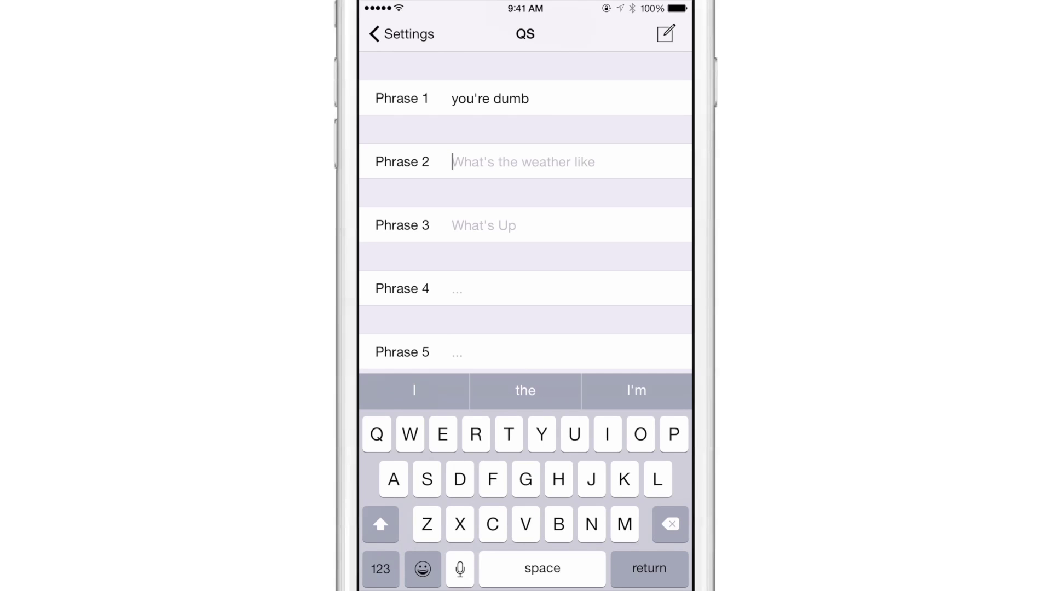
text(what)
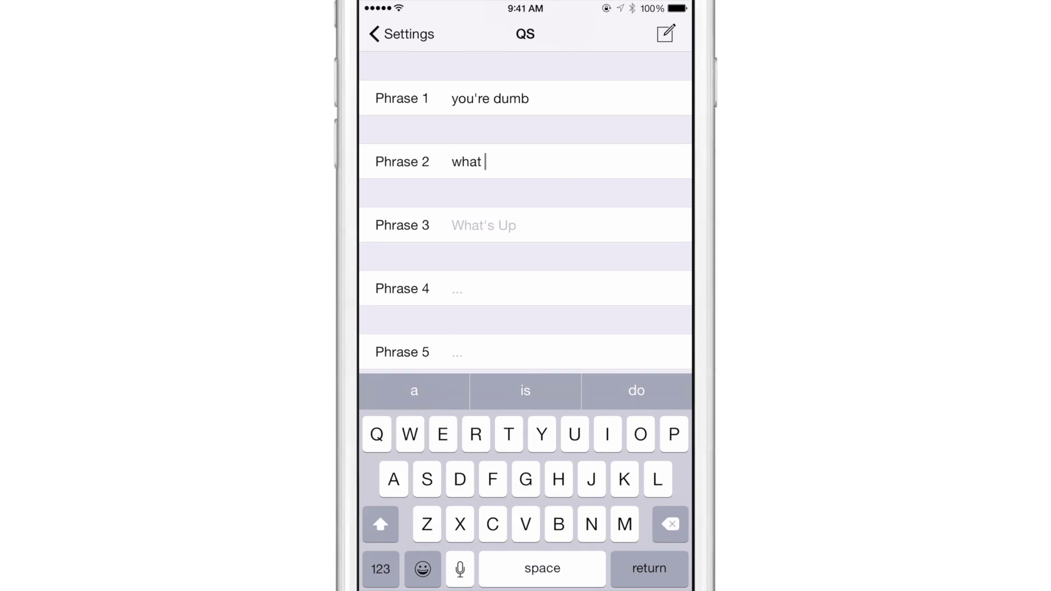
key(BackSpace)
key(BackSpace)
key(BackSpace)
text(set)
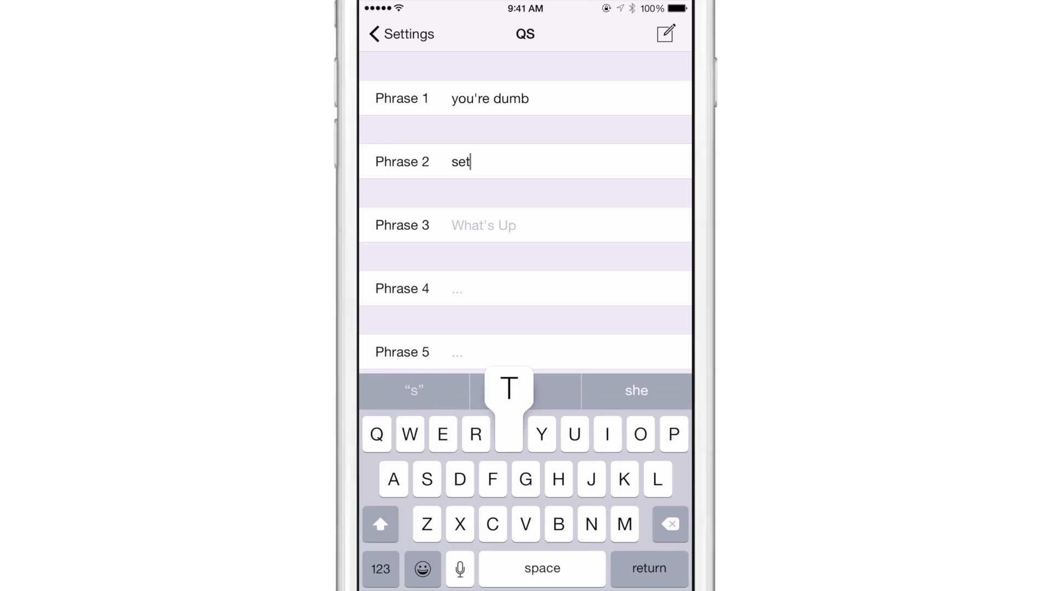
text( my ala)
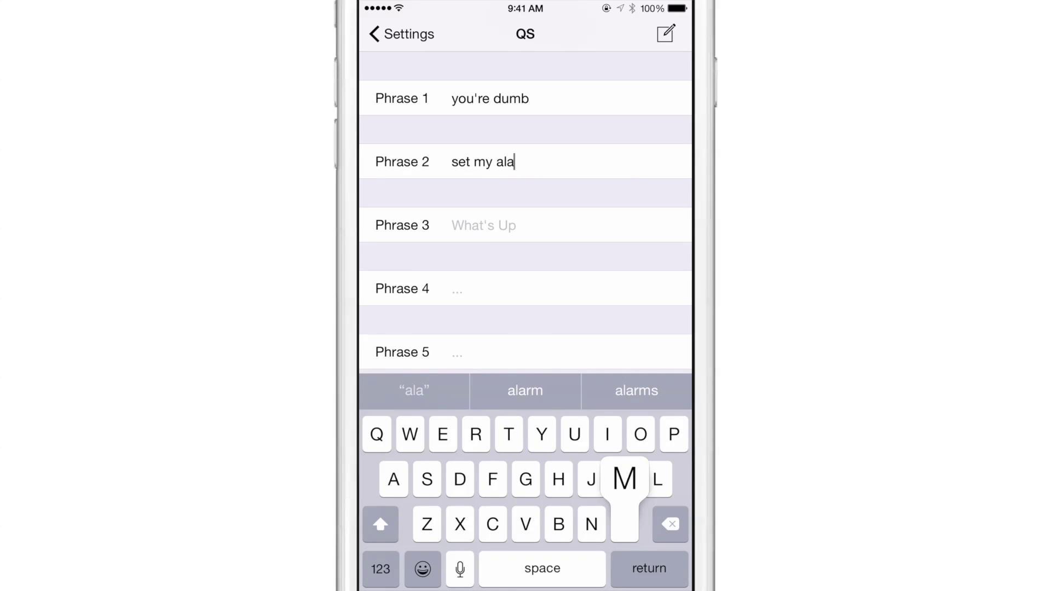
text(m)
key(BackSpace)
text(rm f)
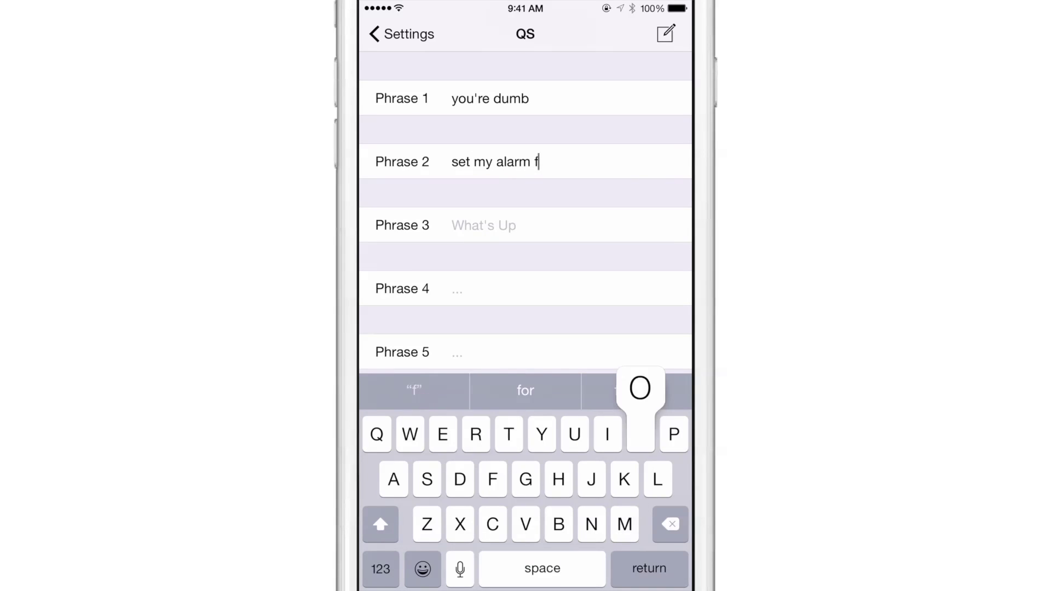
text(or 9)
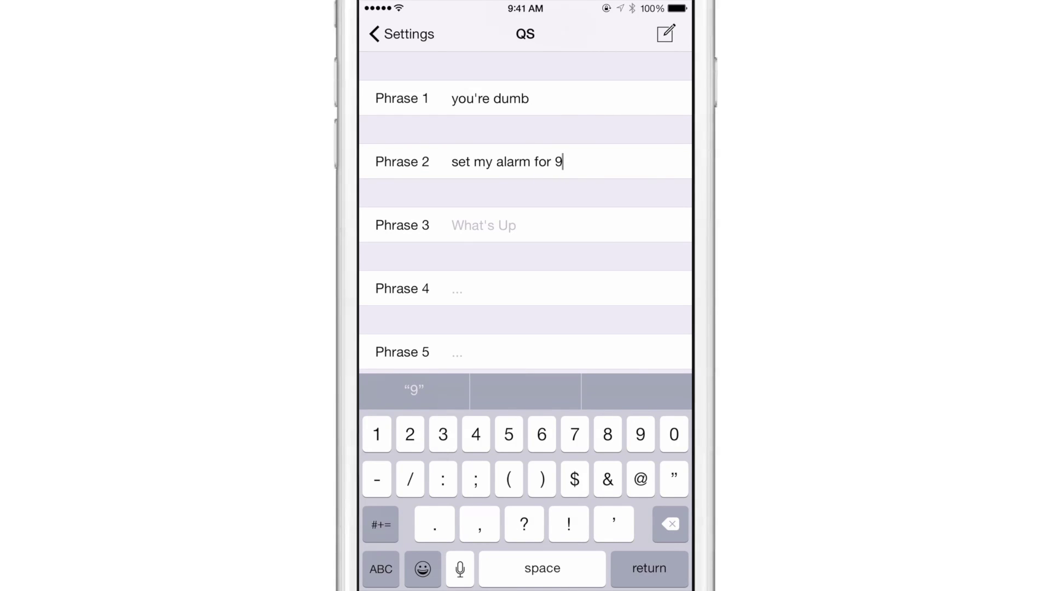
click(417, 34)
scroll(523, 374, up, 2)
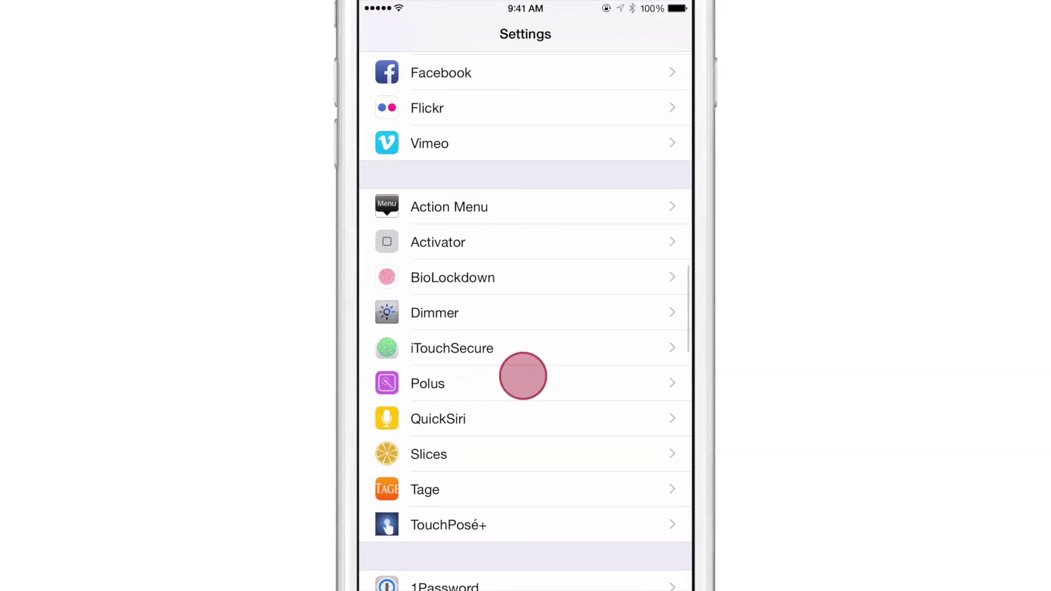
- Assign QuickSiri 2 to Activator's Anywhere > Status Bar > Double Tap Left gesture
click(542, 241)
scroll(572, 356, down, 3)
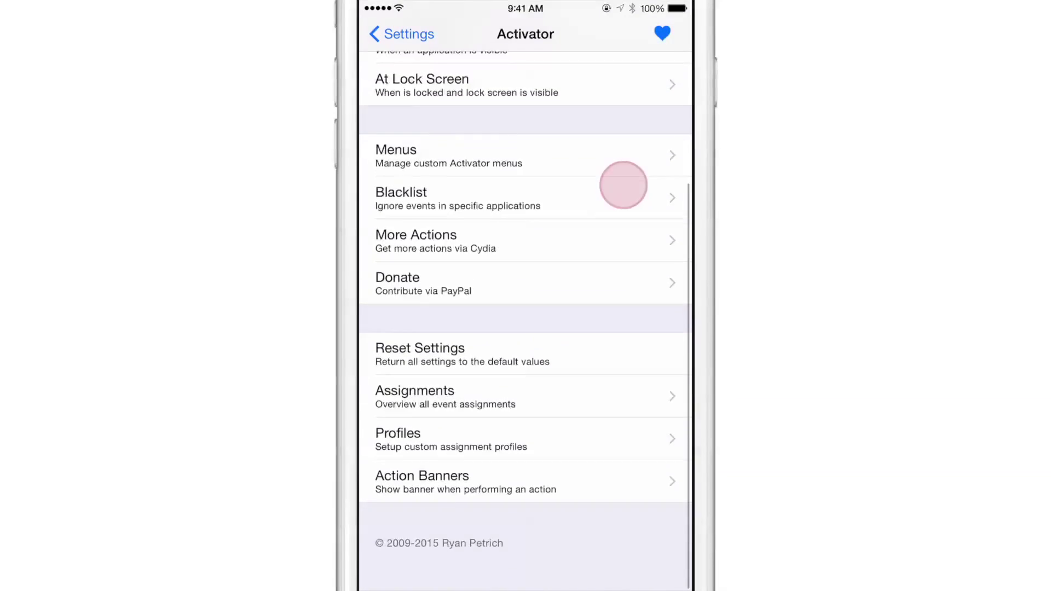
scroll(567, 341, up, 2)
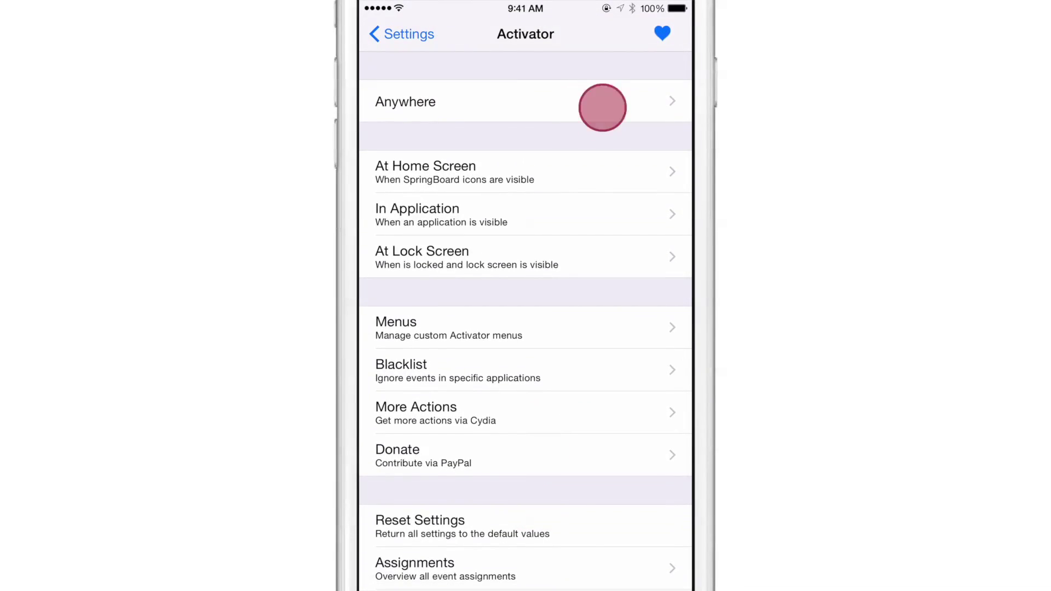
click(603, 101)
scroll(542, 504, down, 10)
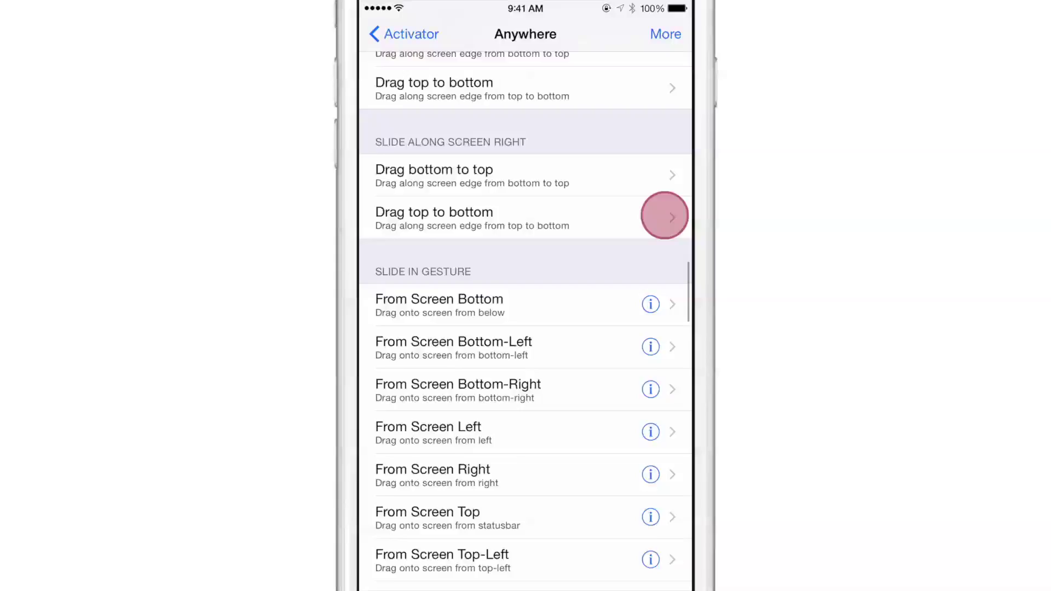
scroll(598, 330, down, 10)
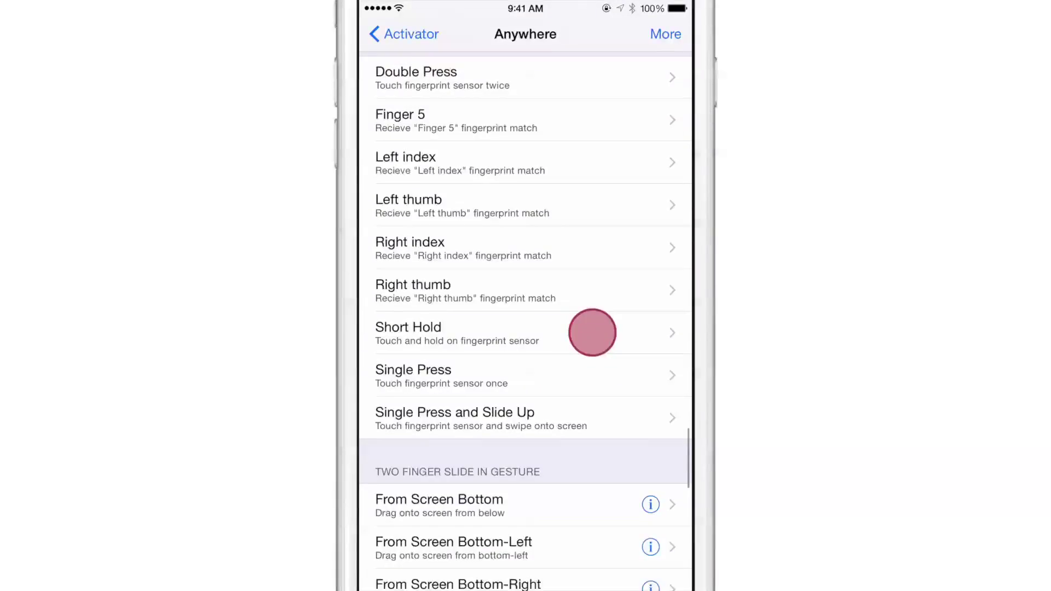
scroll(585, 329, down, 5)
scroll(586, 291, down, 4)
scroll(577, 284, down, 10)
scroll(559, 554, up, 5)
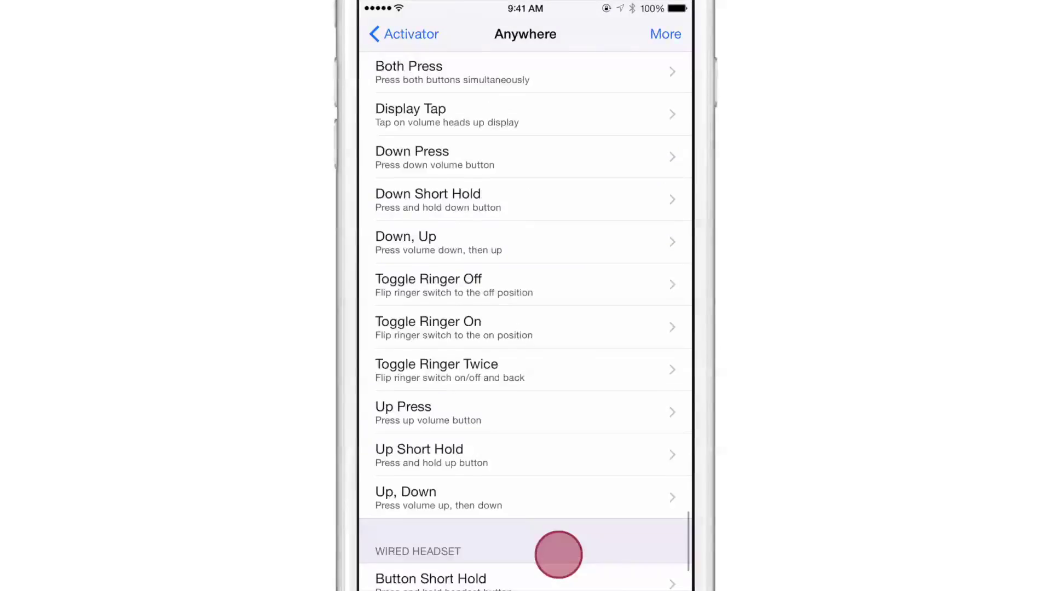
scroll(572, 364, up, 15)
scroll(571, 364, up, 3)
scroll(564, 476, up, 8)
scroll(575, 405, up, 5)
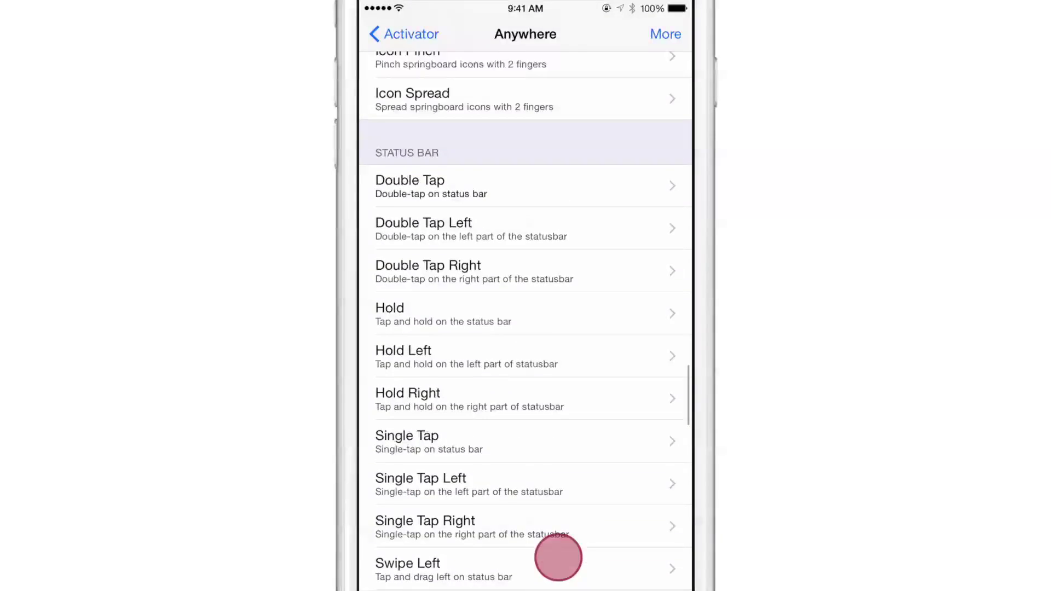
scroll(555, 556, up, 4)
drag(572, 398, 578, 364)
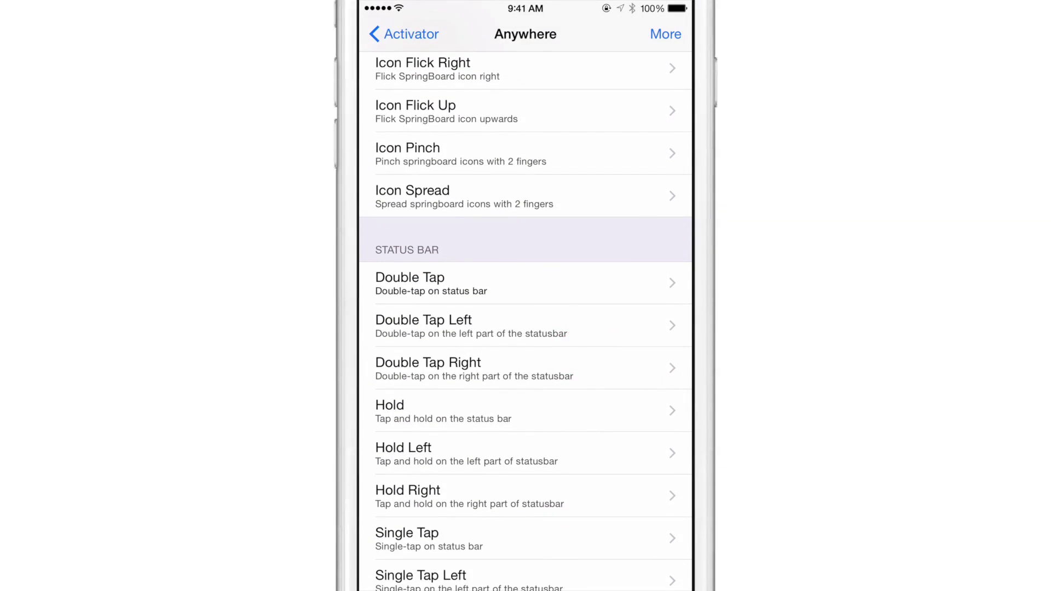
click(558, 329)
scroll(646, 243, down, 5)
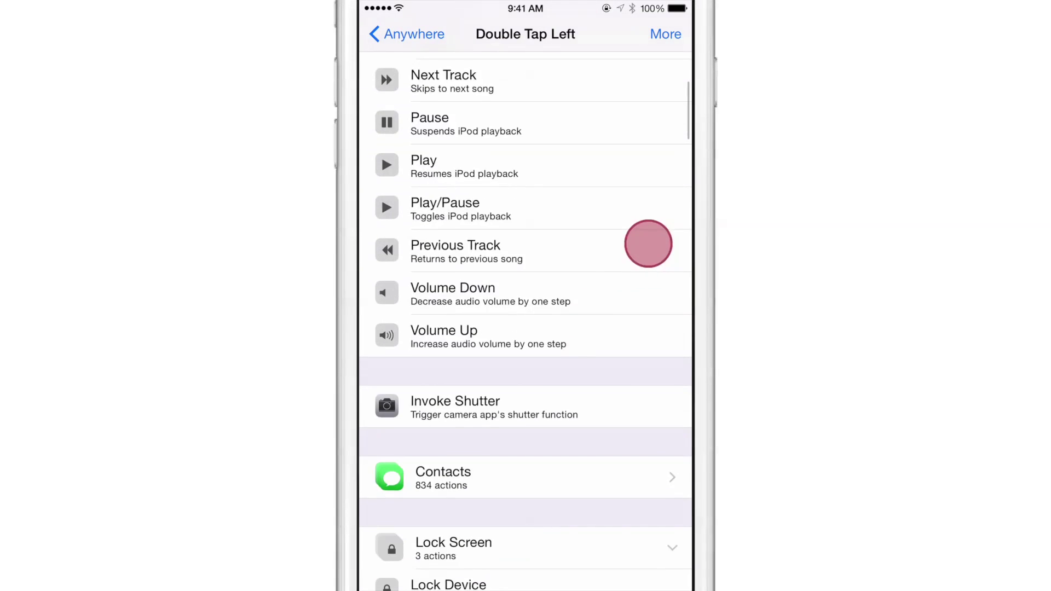
scroll(610, 291, down, 3)
scroll(610, 291, down, 5)
scroll(649, 127, down, 4)
scroll(613, 304, down, 3)
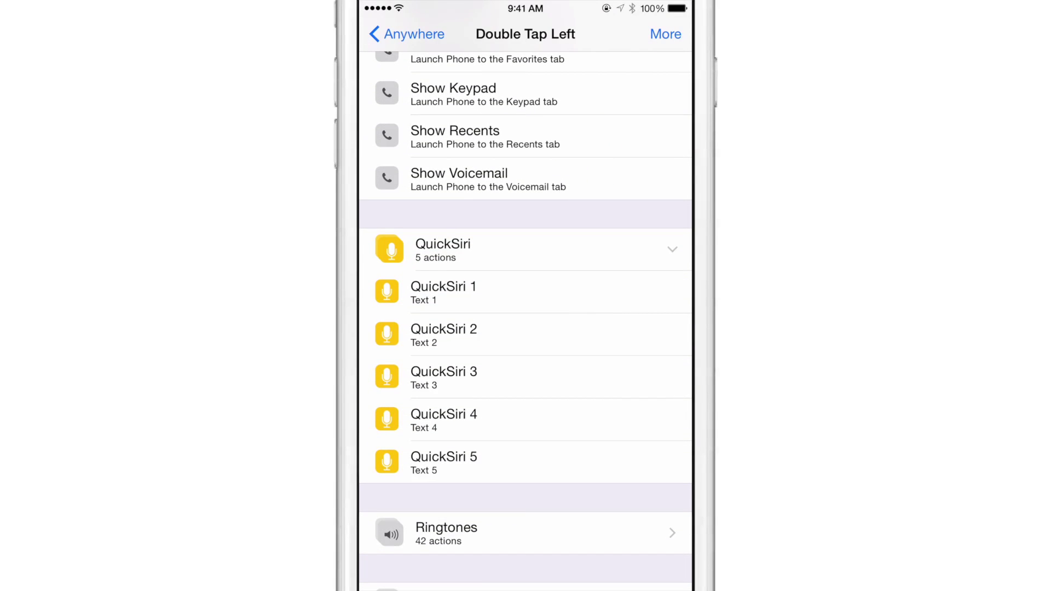
click(563, 336)
click(448, 37)
click(426, 37)
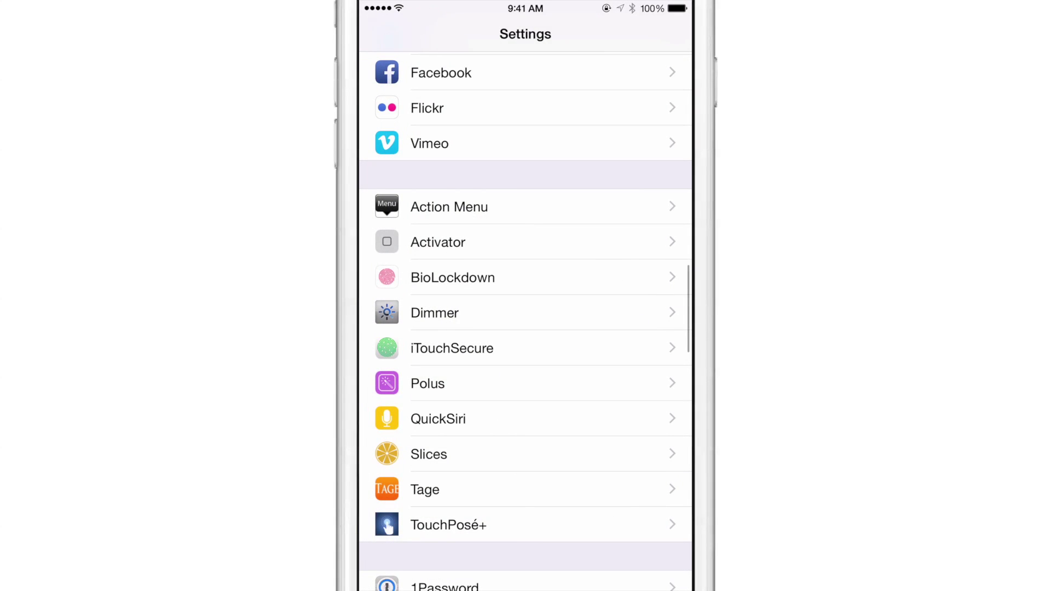
- Double-tap the left status bar so Siri sets a 9:00 AM alarm, then recheck QuickSiri phrases and go home
click(534, 426)
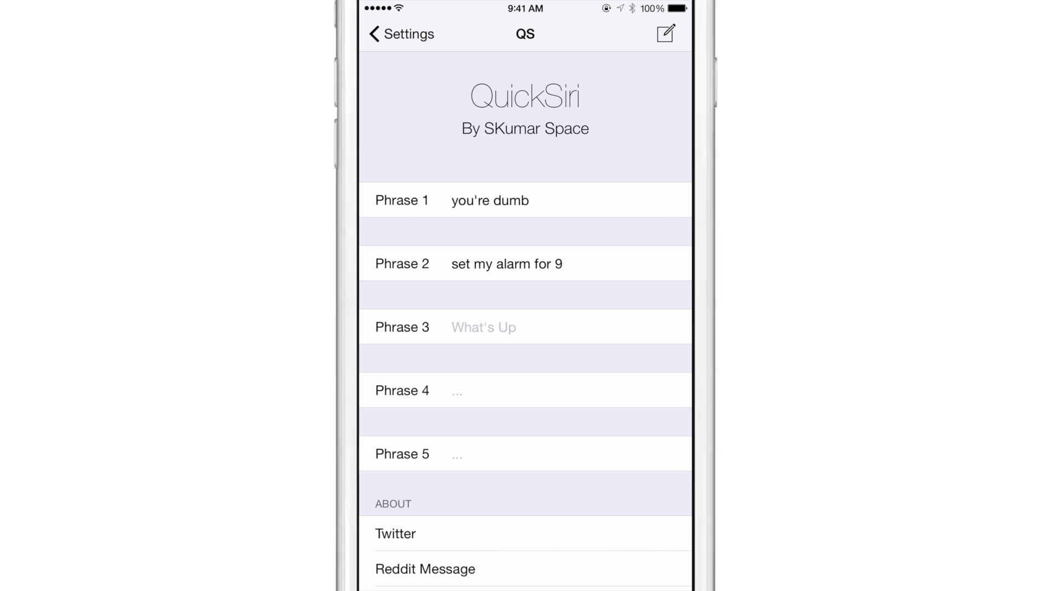
click(403, 25)
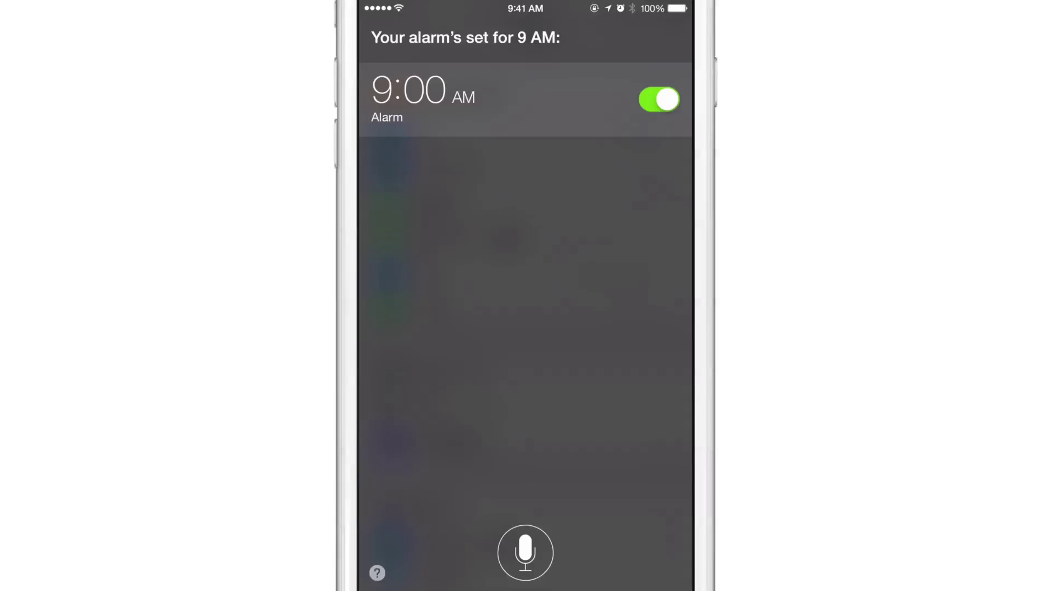
click(520, 18)
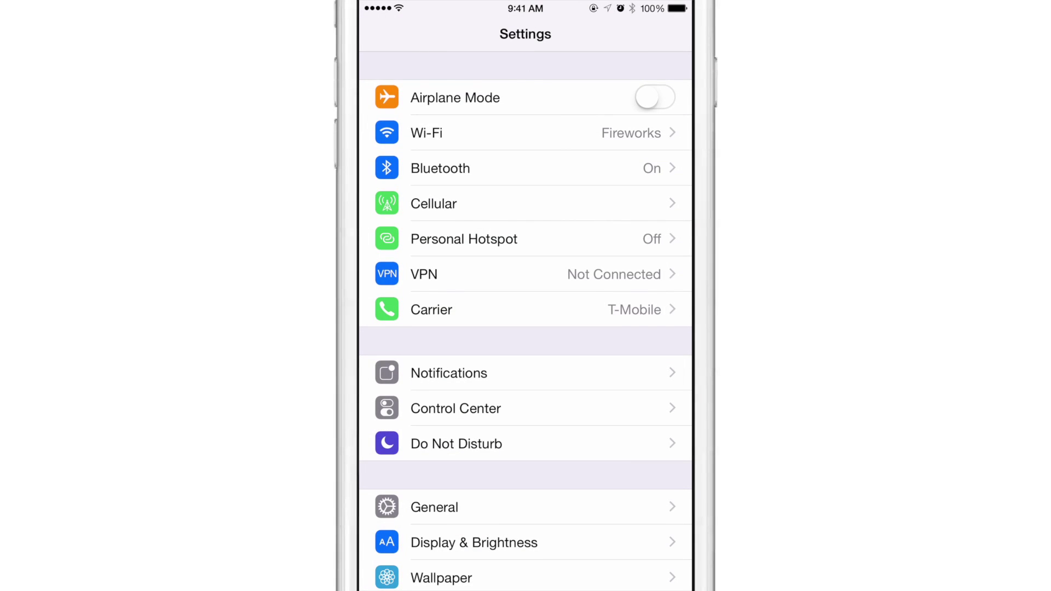
drag(415, 501, 384, 321)
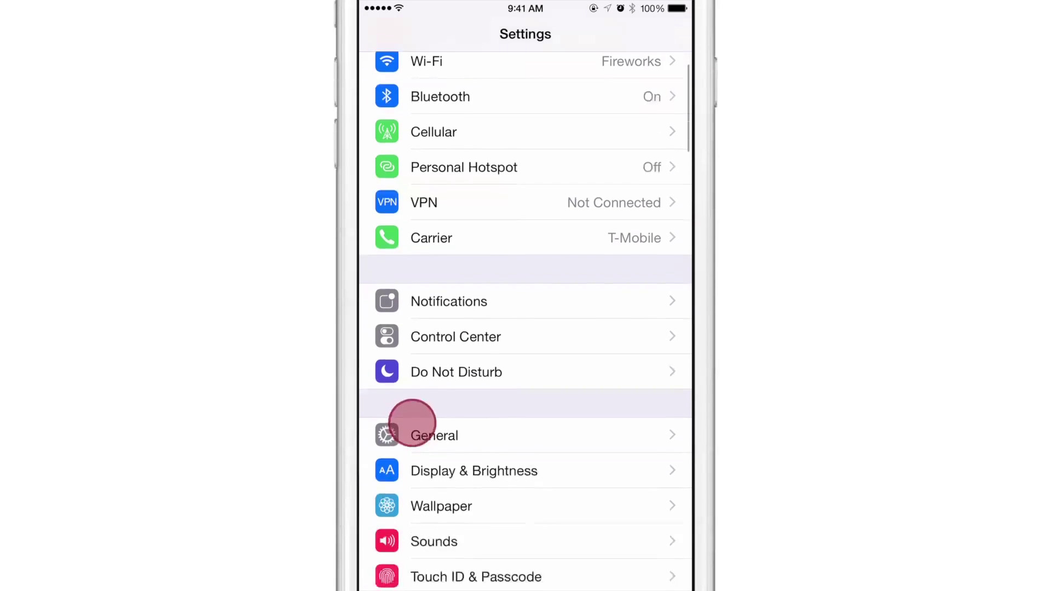
scroll(410, 375, down, 5)
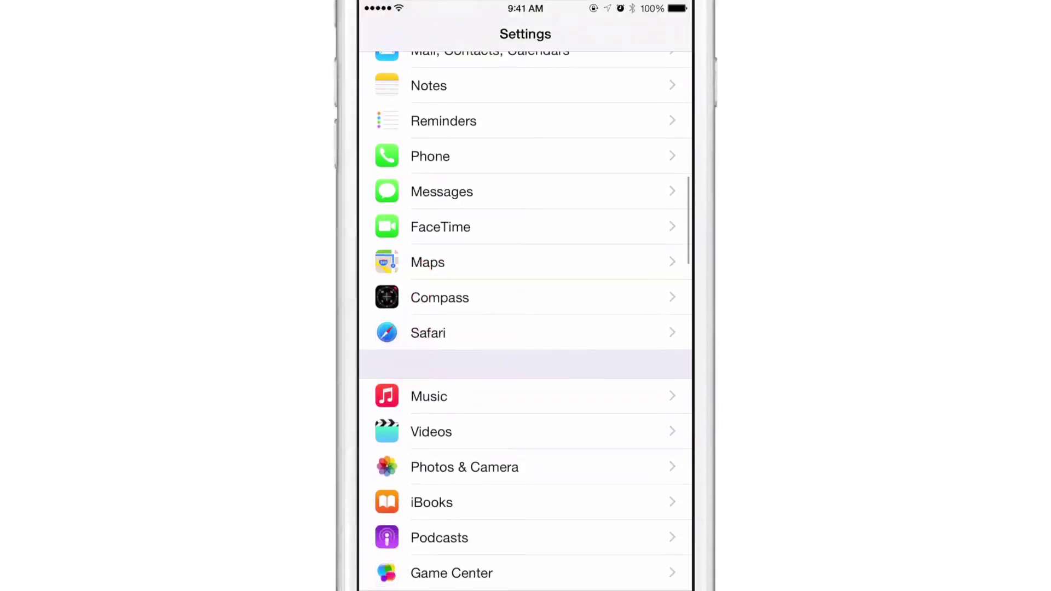
scroll(391, 326, down, 3)
scroll(391, 326, down, 3)
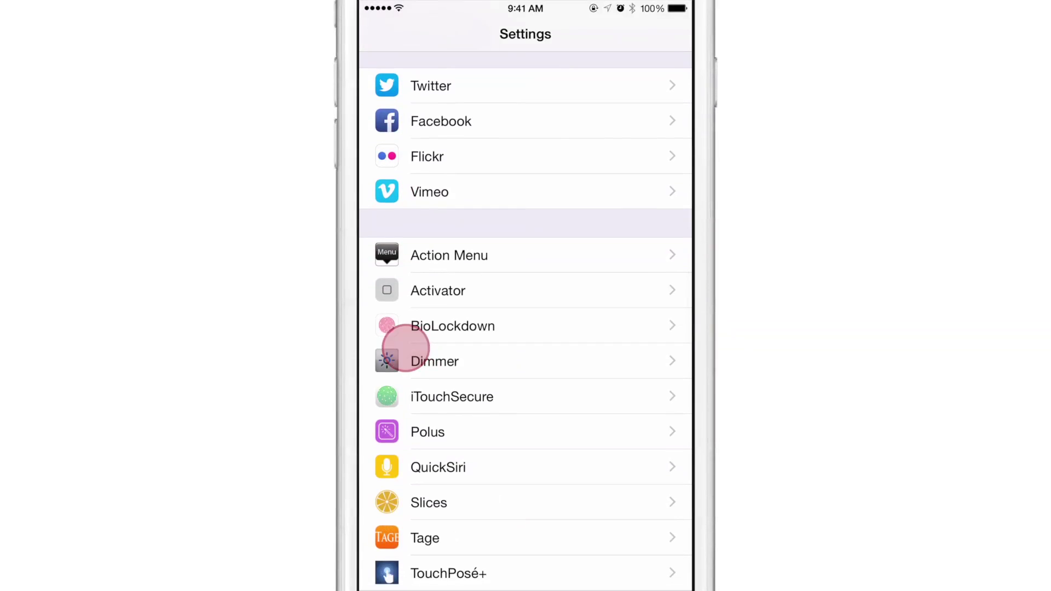
click(399, 462)
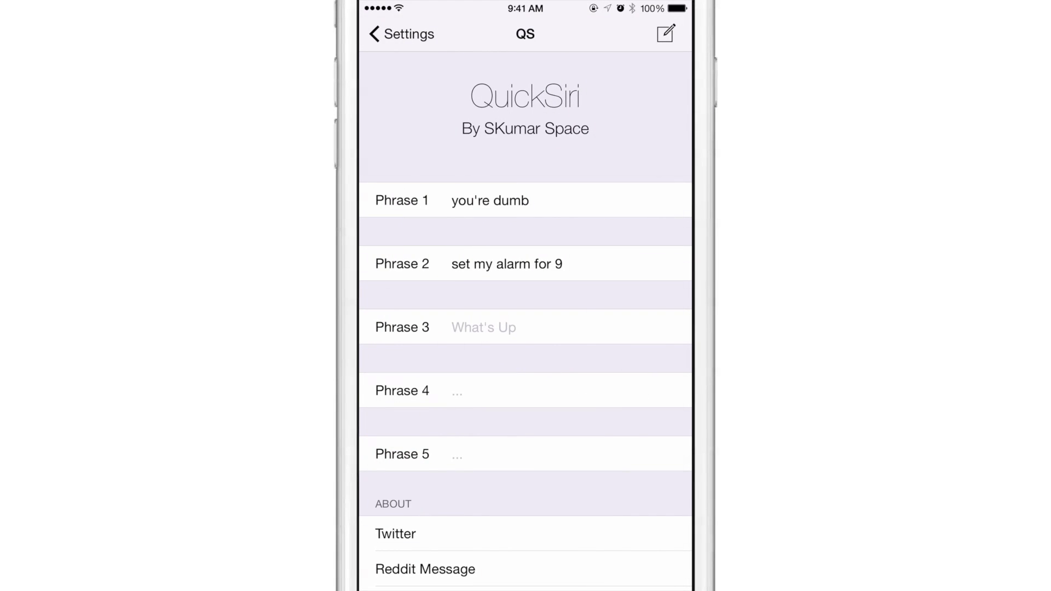
key(super+shift+h)
- Launch Cydia, landing on the QuickSiri package page
click(639, 457)
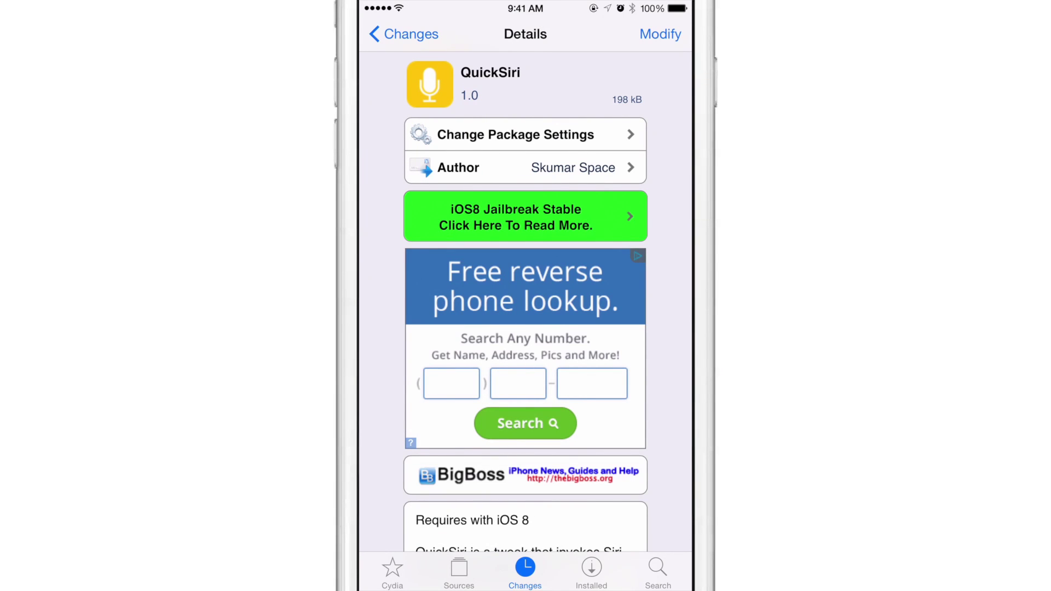
scroll(527, 302, down, 5)
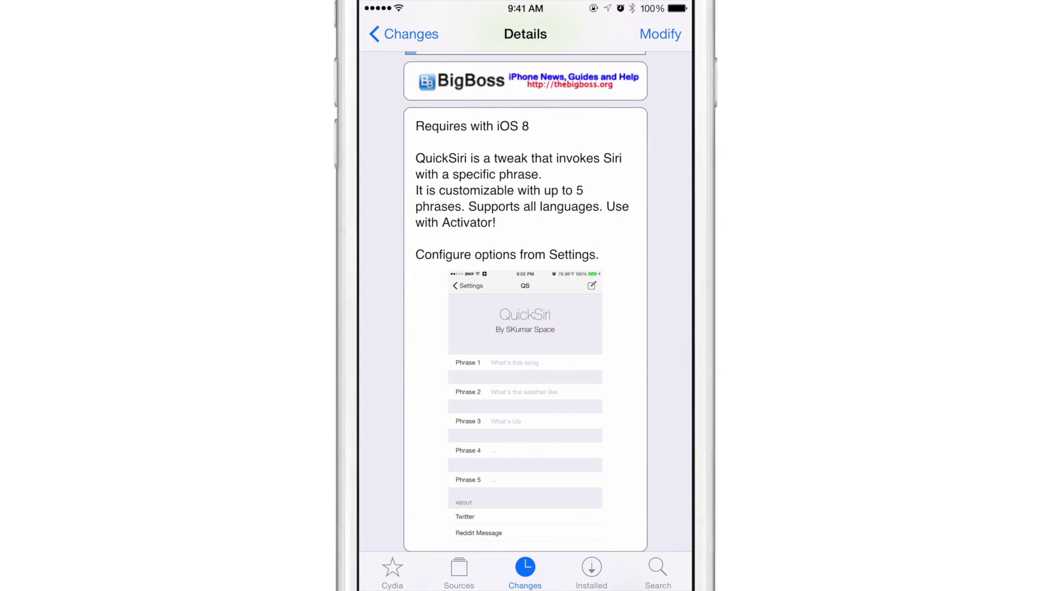
scroll(526, 303, down, 2)
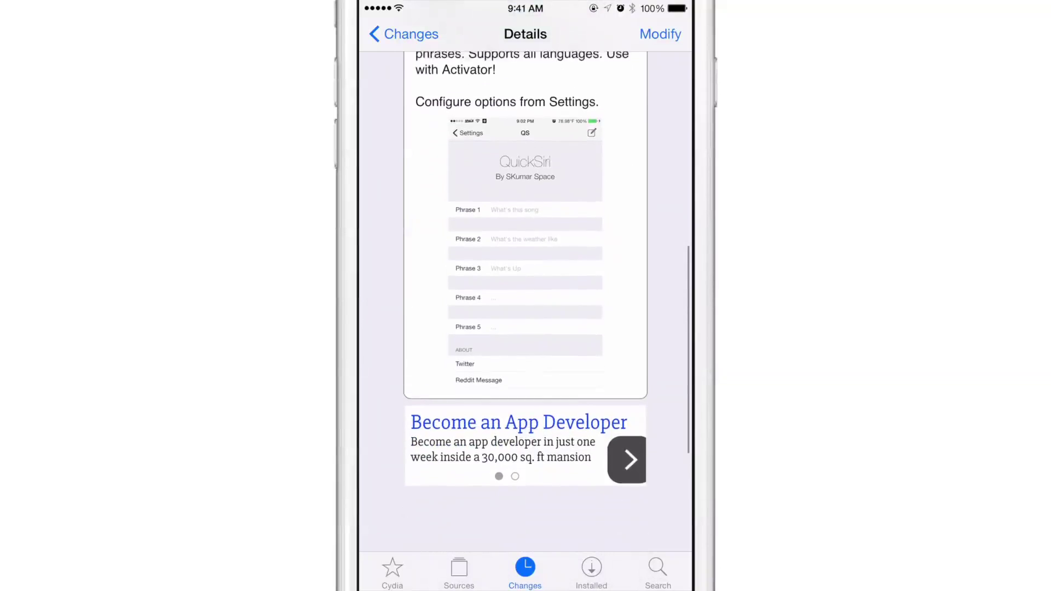
scroll(526, 302, up, 5)
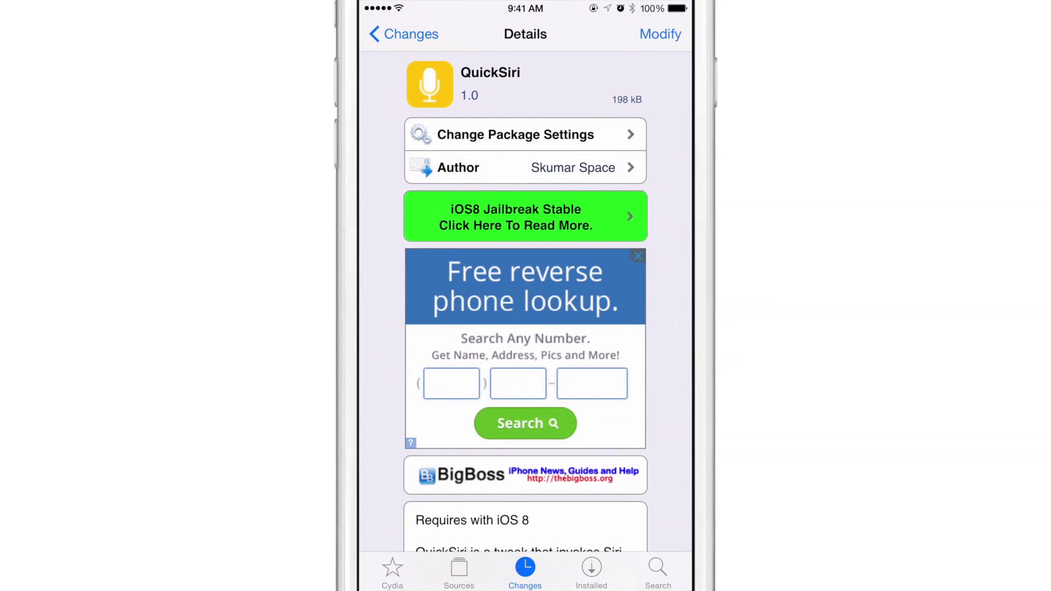